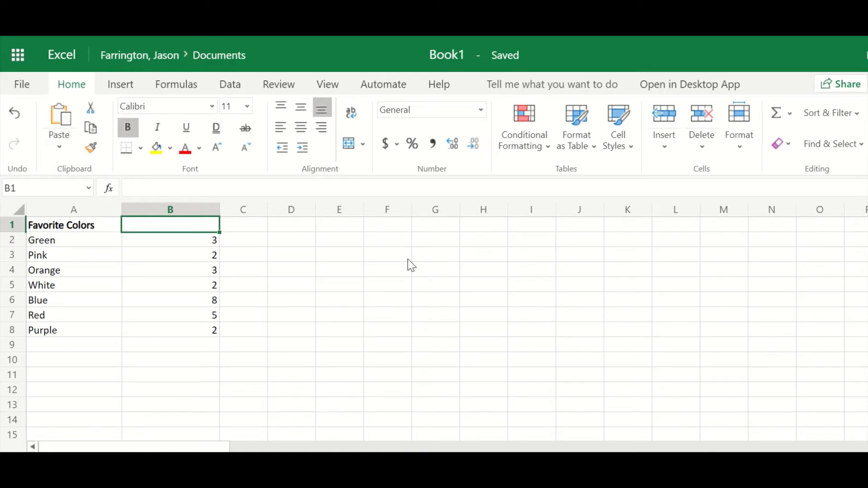
- Sort the Favorite Colors rows ascending by count, from Pink at 2 to Blue at 8
left_click(831, 119)
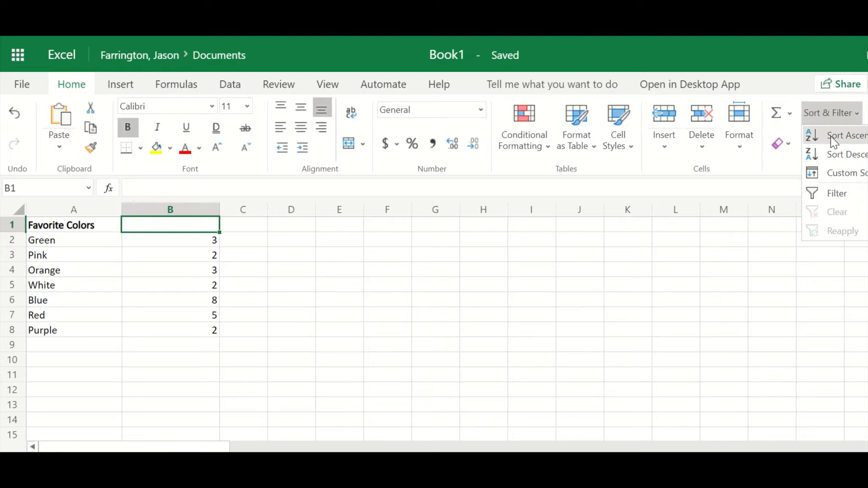
left_click(832, 135)
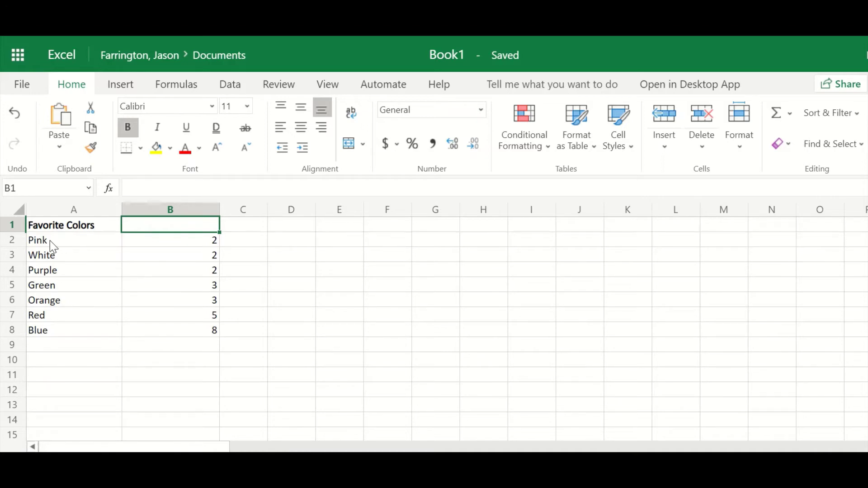
- Insert a clustered bar chart of the color names and counts in A2:B8
left_click_drag(50, 241, 173, 334)
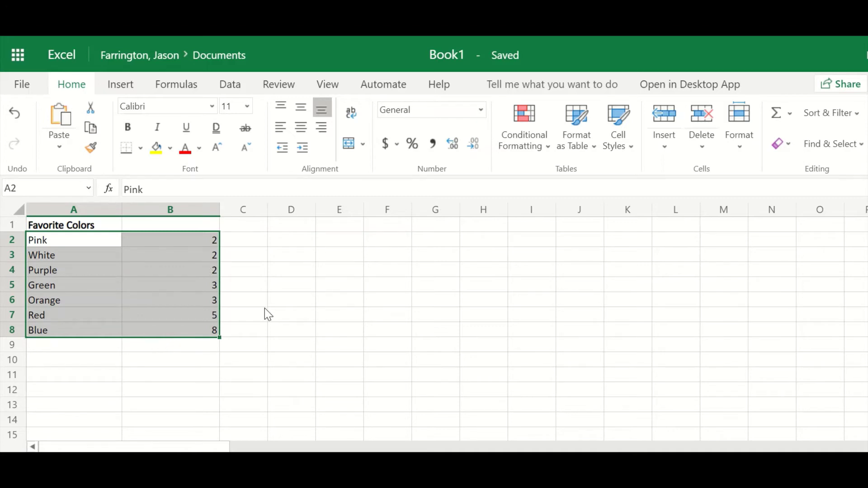
left_click(121, 85)
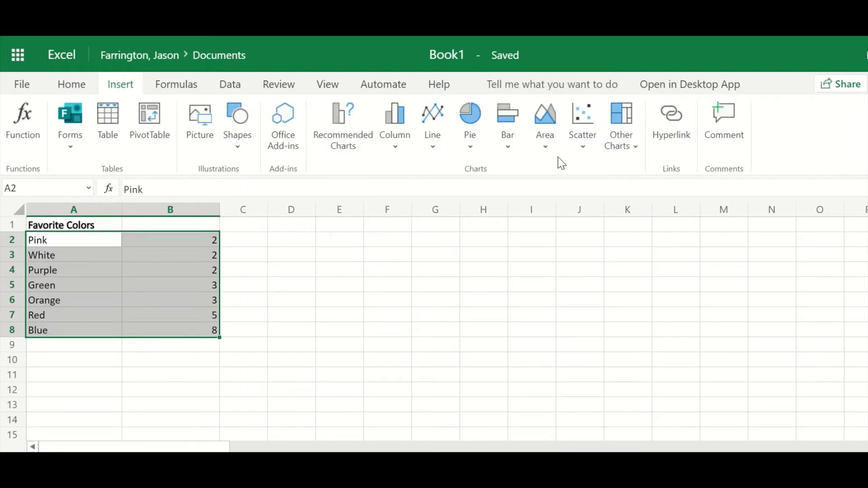
left_click(508, 134)
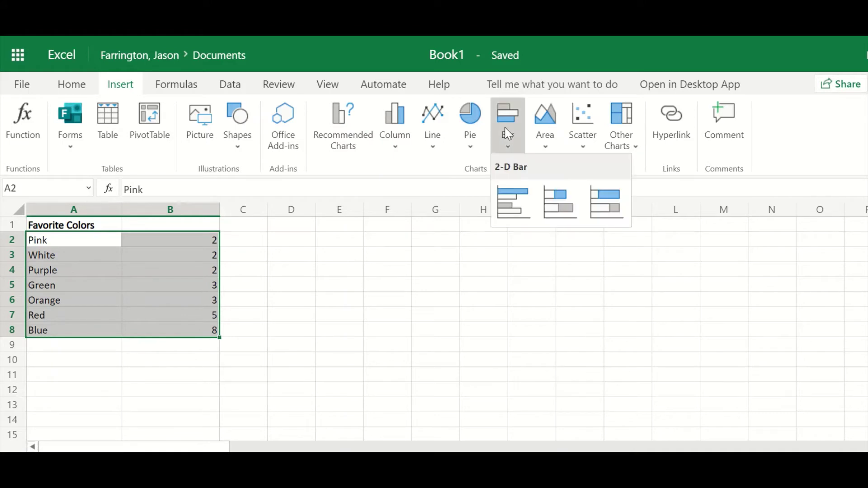
left_click(508, 209)
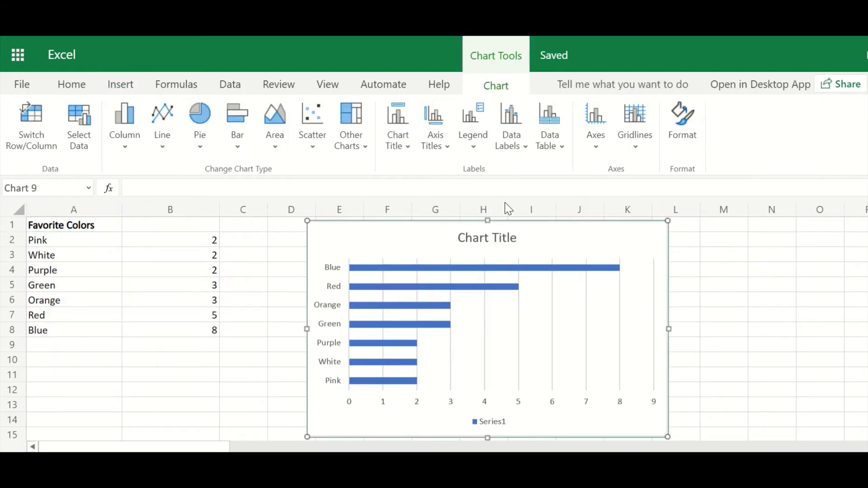
- Replace the bar chart's default title with 'Favorite Colors' through the chart's Format options
right_click(527, 249)
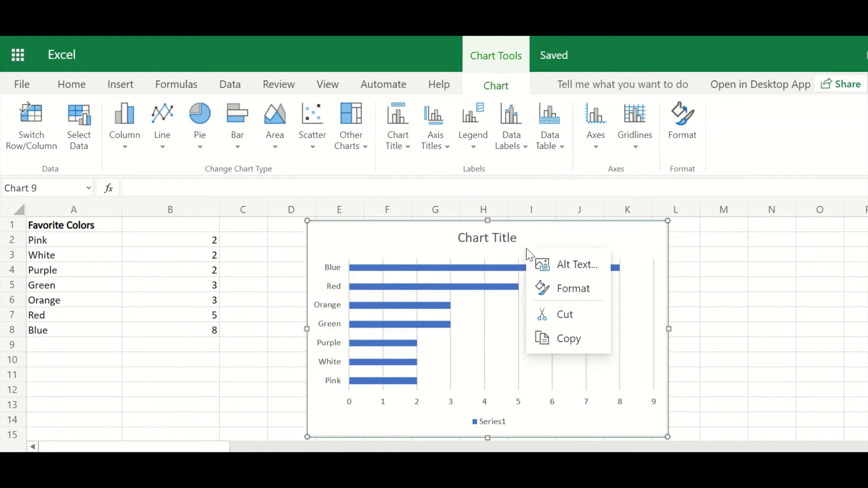
left_click(565, 285)
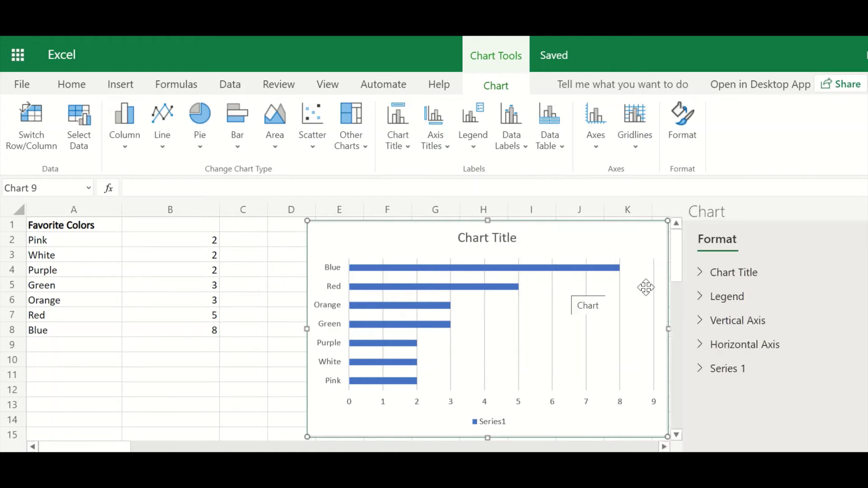
left_click(701, 276)
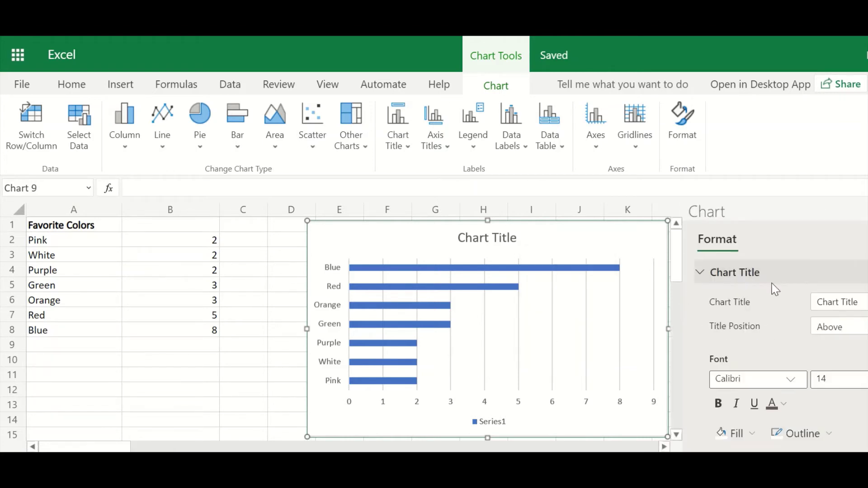
left_click(863, 301)
left_click_drag(863, 302, 815, 311)
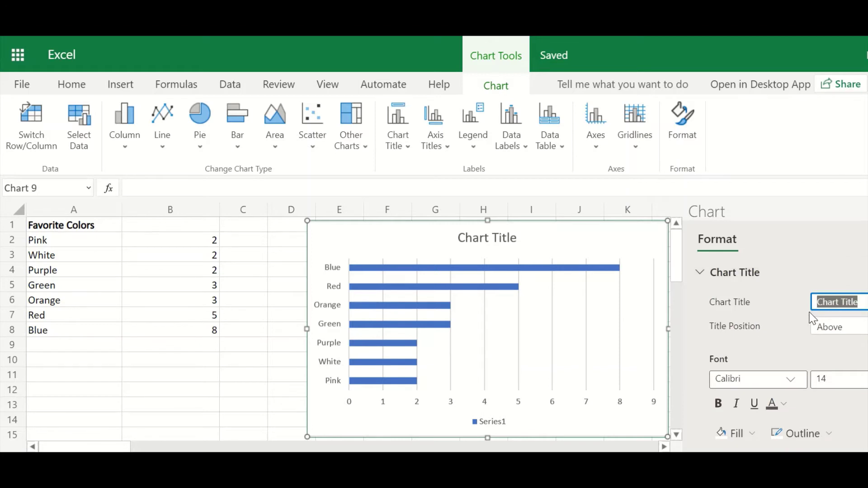
type("Favorite ")
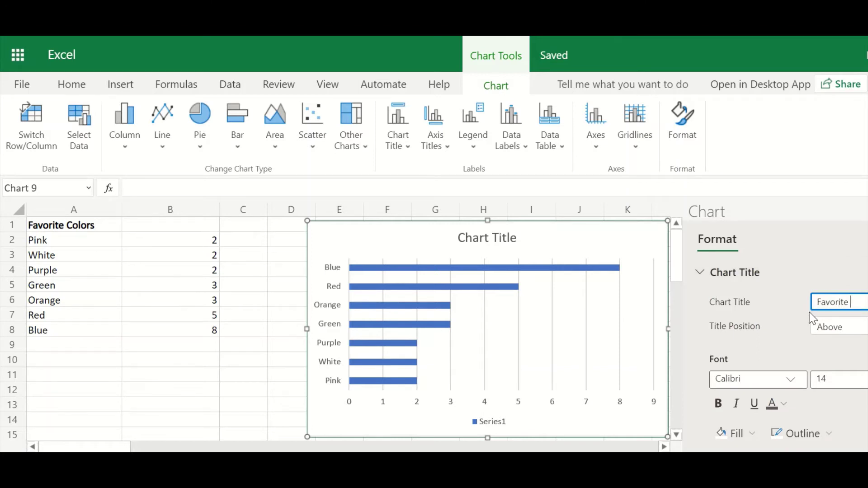
type("Colors")
key("Return")
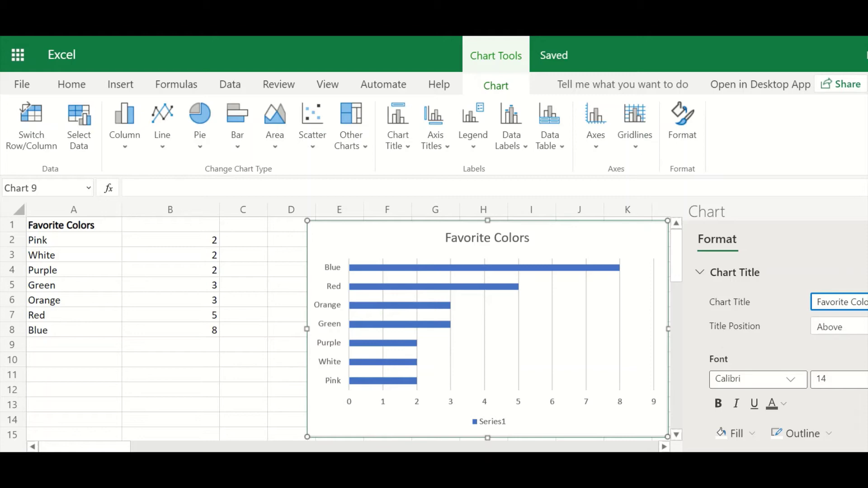
- Delete the Favorite Colors bar chart from the sheet
key("Escape")
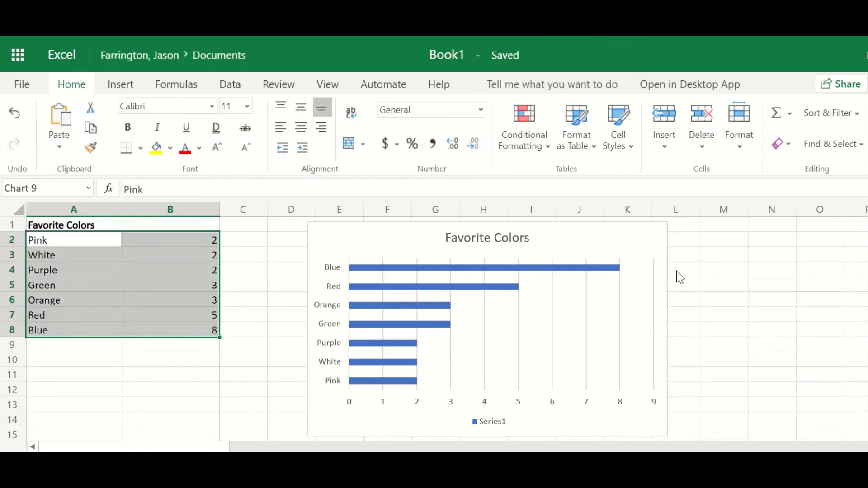
left_click(626, 248)
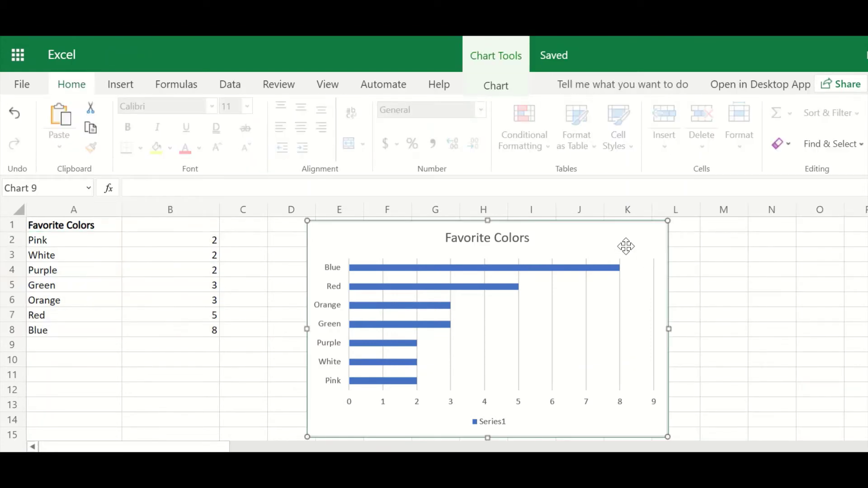
key("Delete")
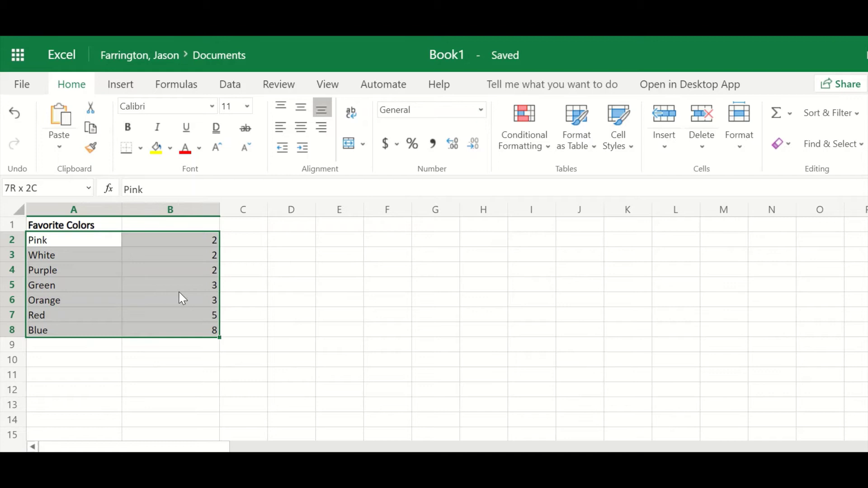
- Insert a 2-D pie chart of the color counts and open its formatting options
left_click(124, 89)
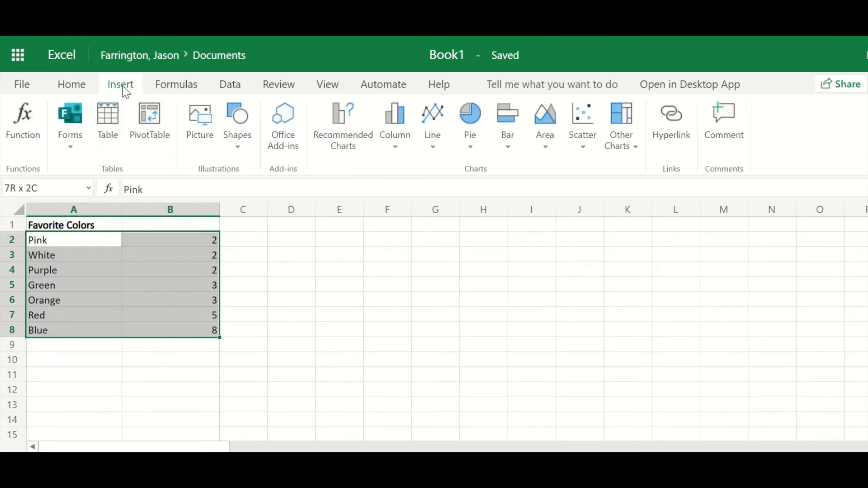
left_click(475, 130)
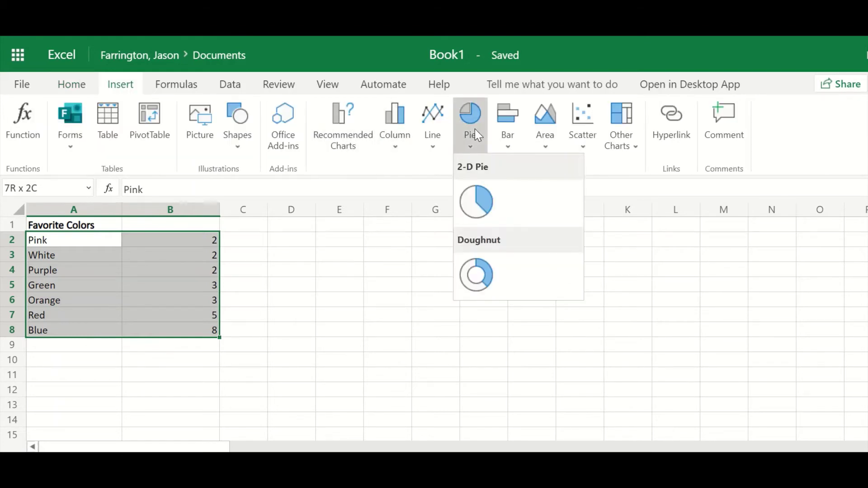
left_click(479, 202)
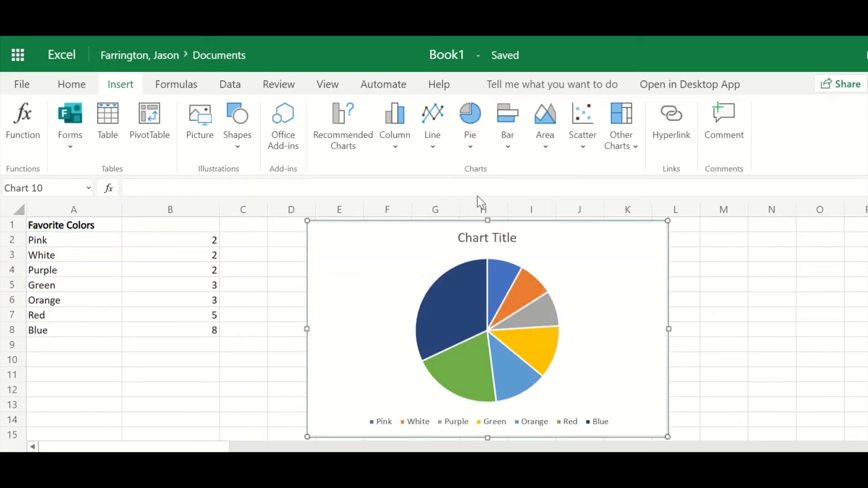
right_click(534, 256)
left_click(574, 294)
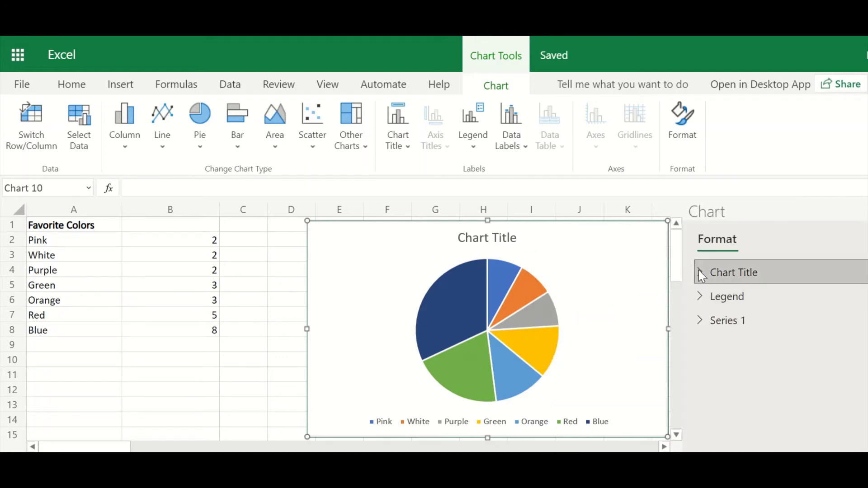
- Set the pie chart title to 'Favorite Colors', then exit the chart formatting options
left_click(699, 270)
left_click(865, 301)
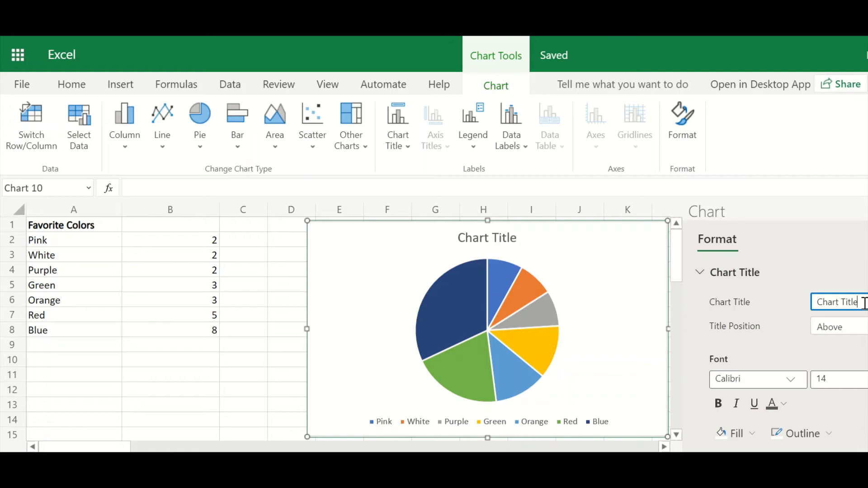
type("Favorite Colors")
key("Return")
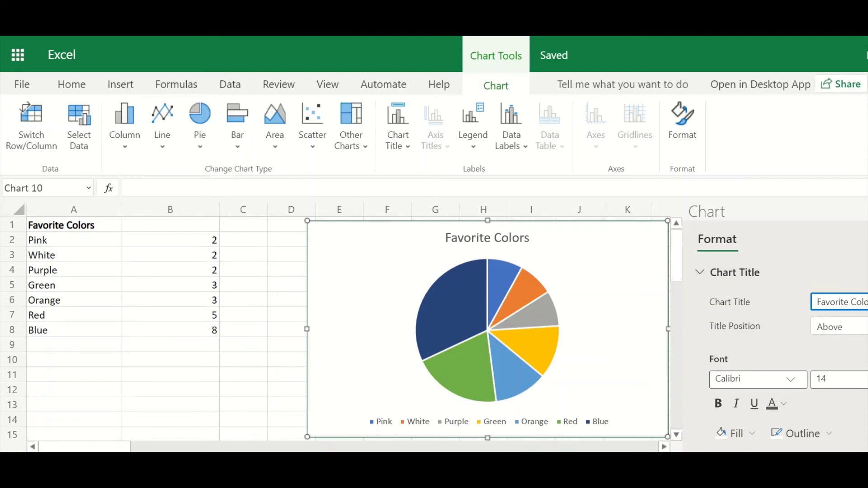
key("Escape")
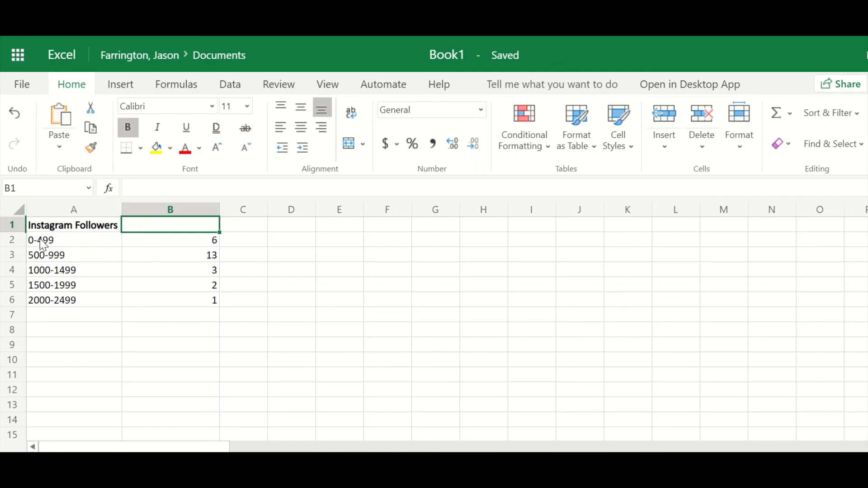
- Insert a 2-D clustered column chart of the follower ranges and counts in A2:B6
mouse_move(43, 244)
left_mouse_down()
mouse_move(90, 248)
mouse_move(167, 277)
mouse_move(166, 304)
left_mouse_up()
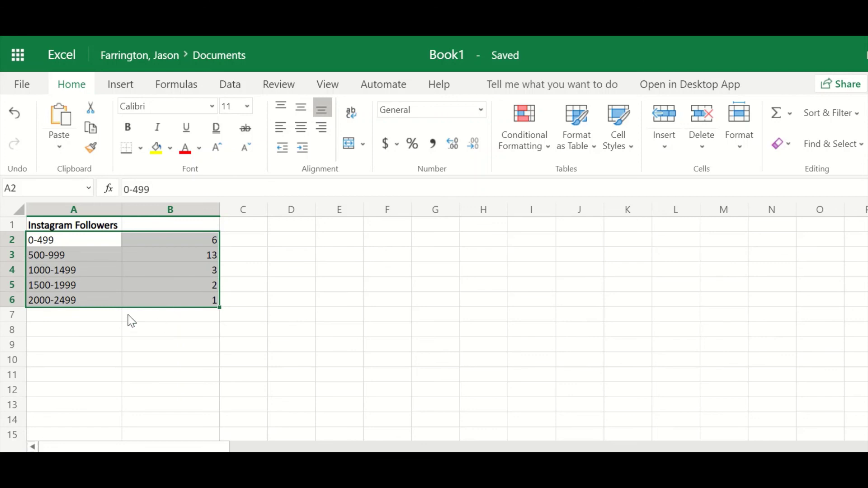
left_click(120, 86)
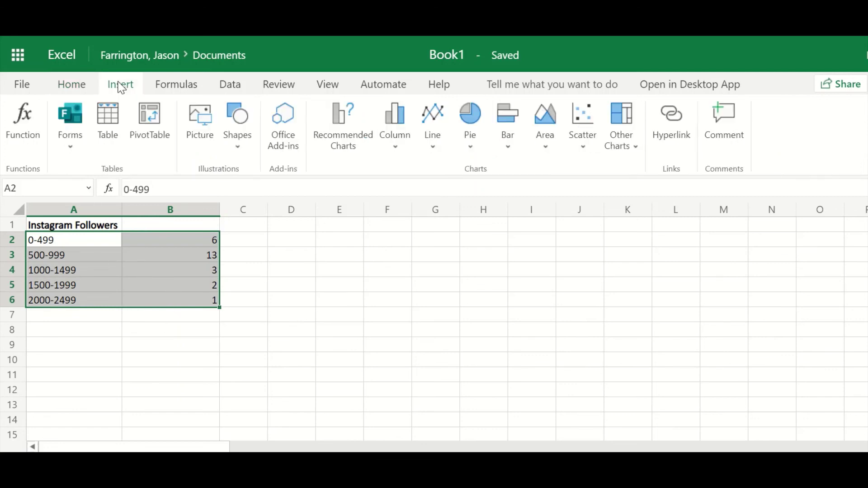
left_click(394, 140)
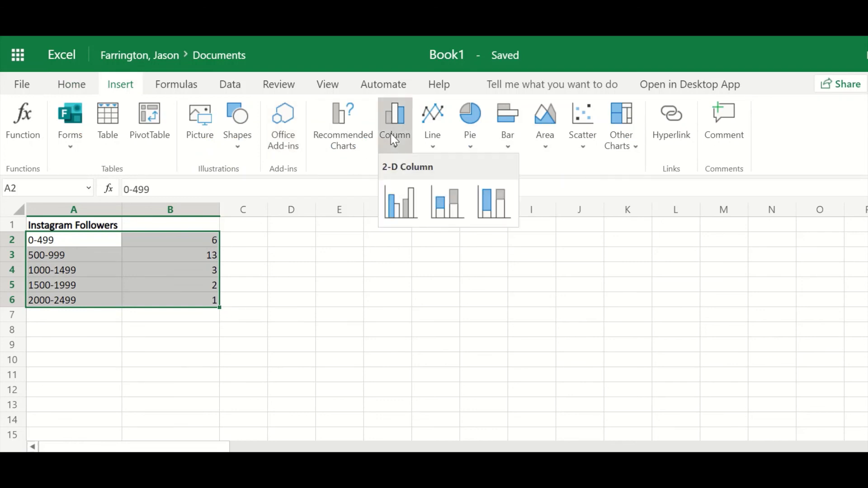
left_click(393, 212)
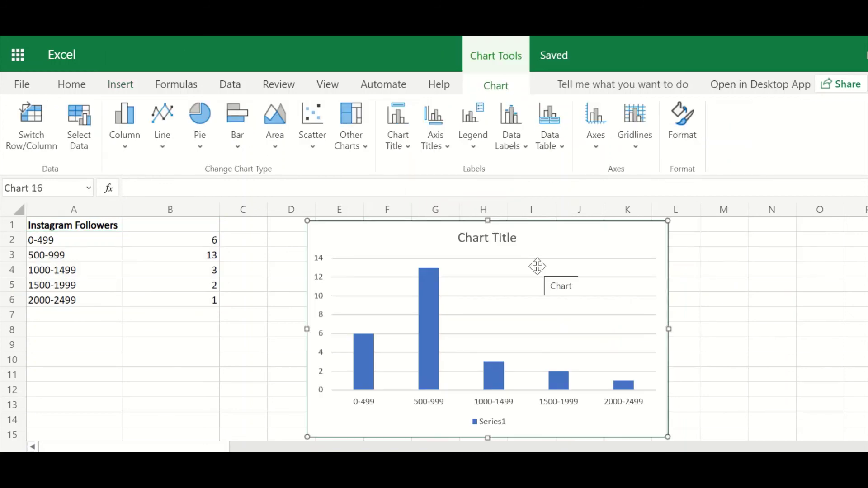
- Replace the column chart's placeholder title with 'Instagram Followers', then exit the chart formatting options
right_click(537, 267)
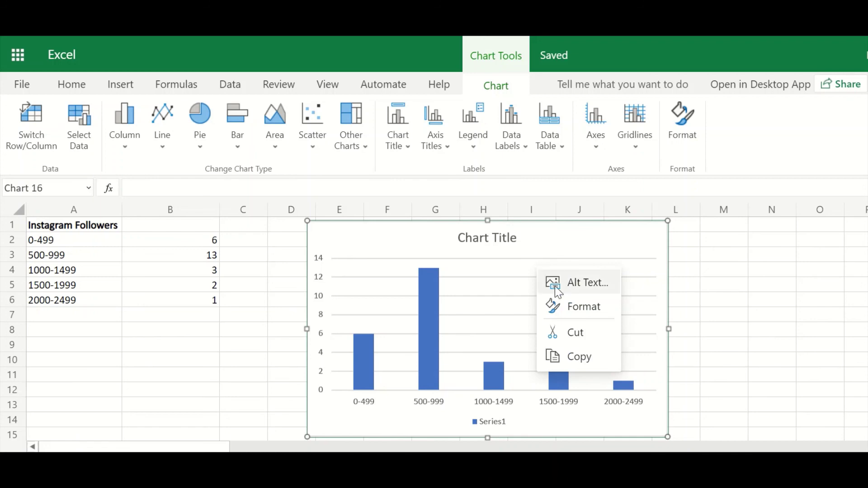
left_click(563, 306)
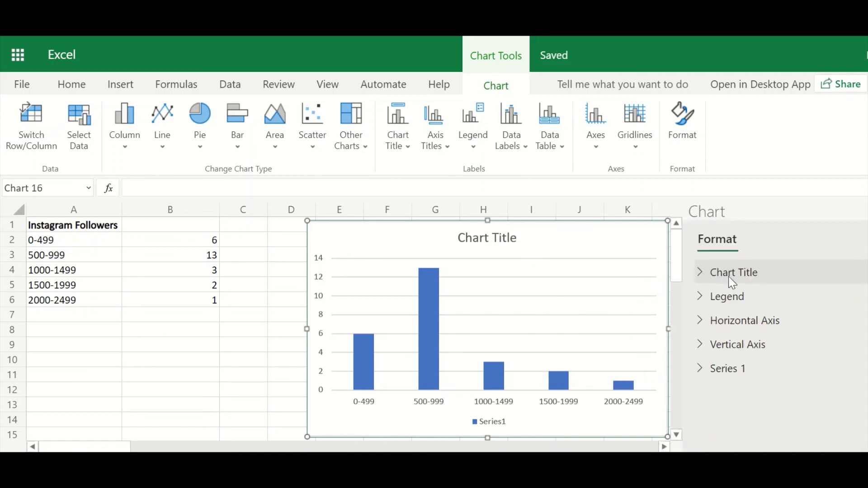
left_click(719, 278)
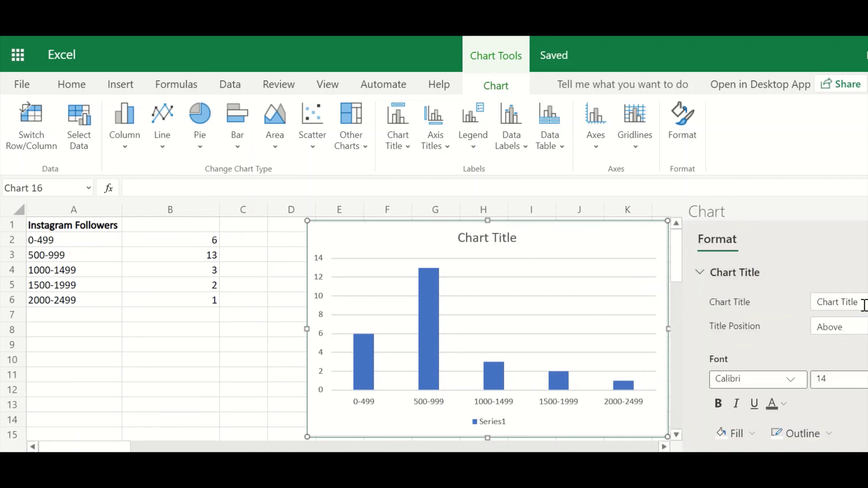
left_click_drag(862, 302, 807, 305)
type("Ins")
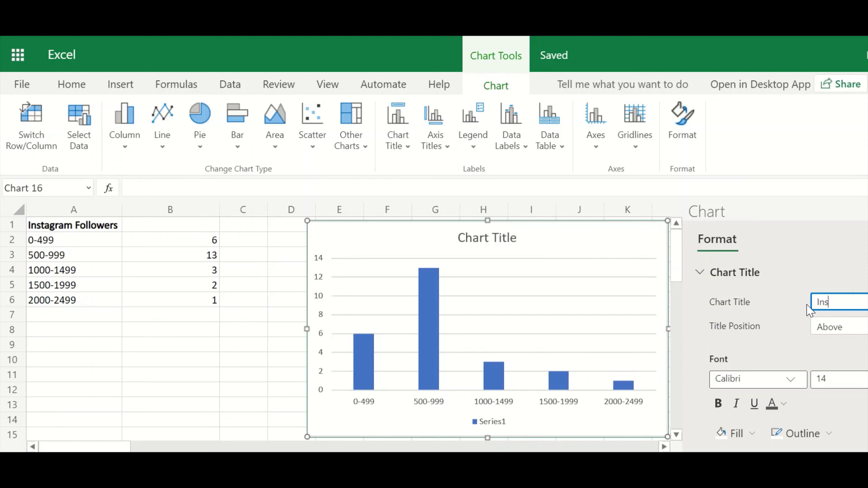
type("tagram Fol")
key("Return")
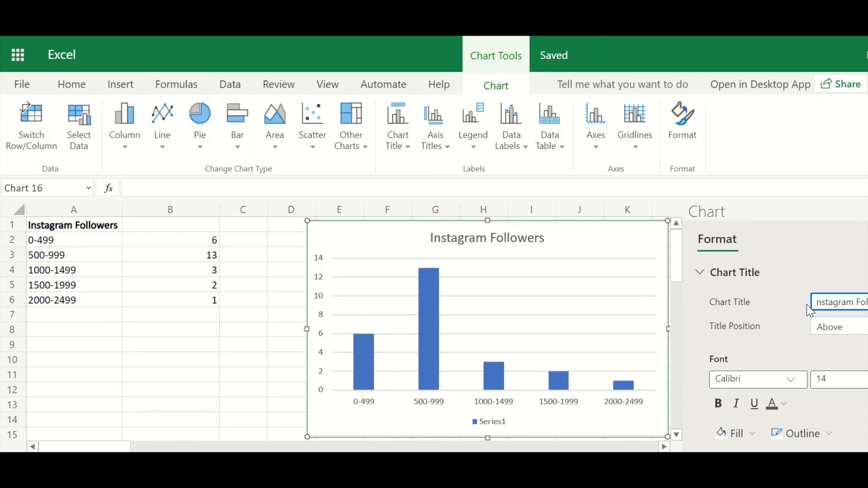
key("Escape")
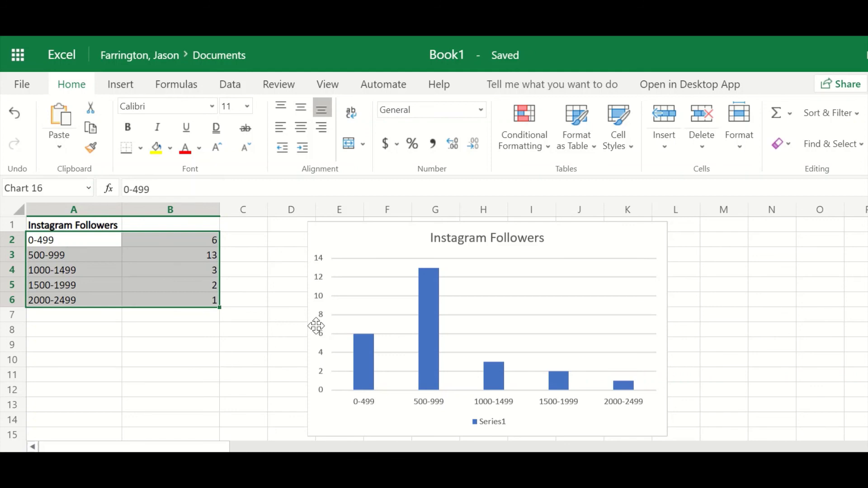
- Delete the column chart and insert a plain 2-D line chart of the follower counts
right_click(480, 273)
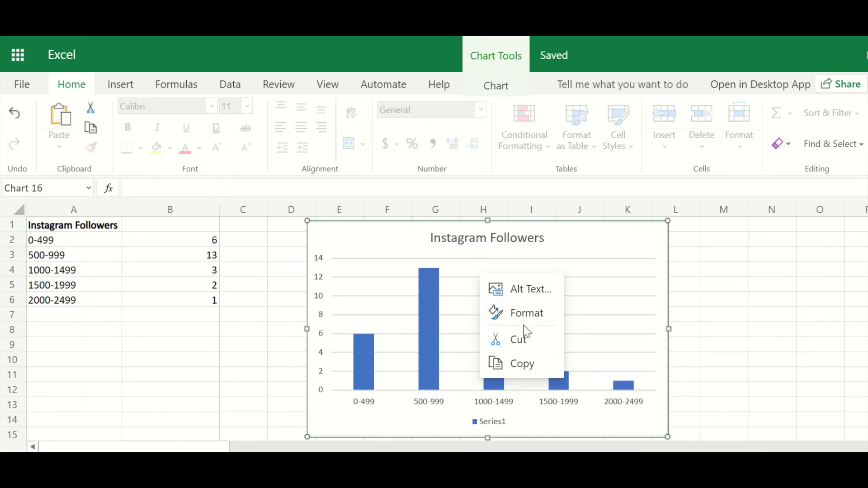
key("Escape")
key("Delete")
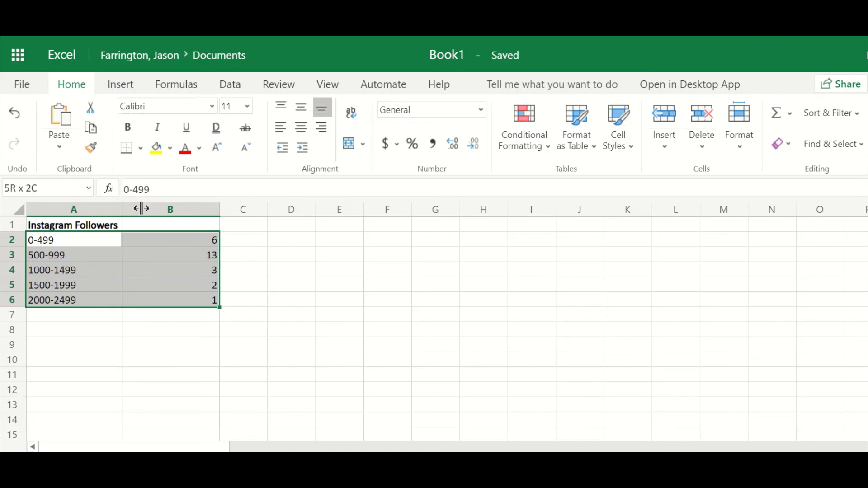
left_click(130, 90)
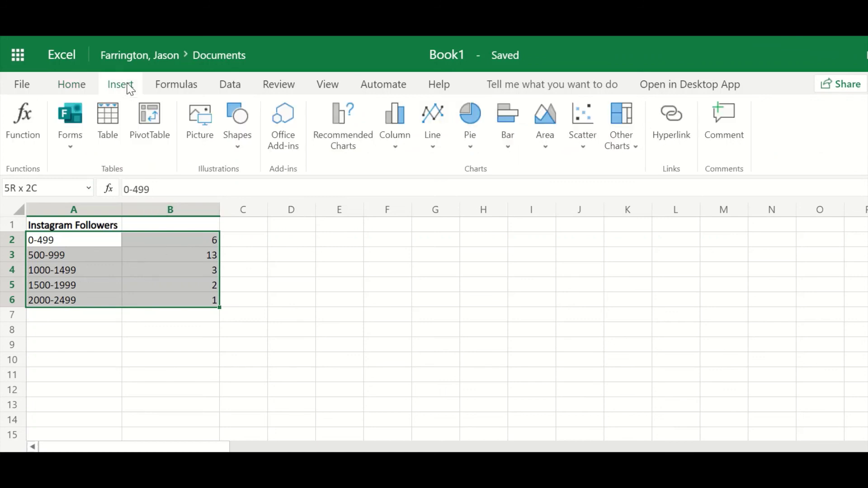
left_click(432, 120)
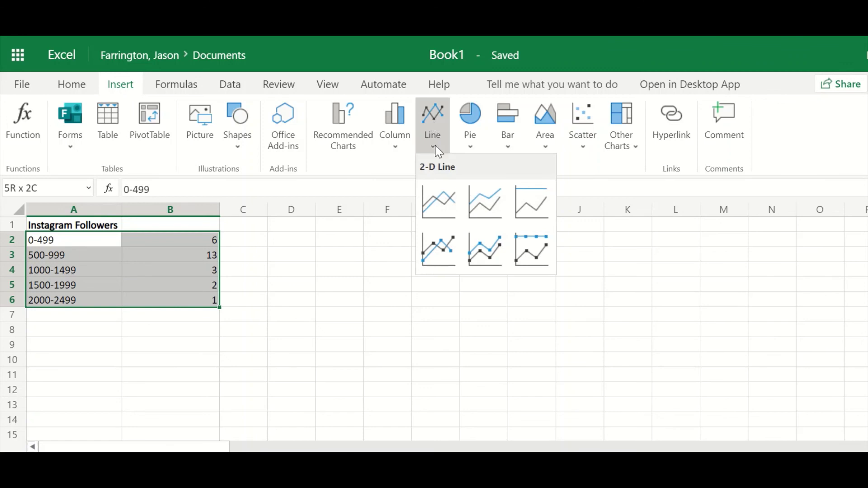
left_click(438, 205)
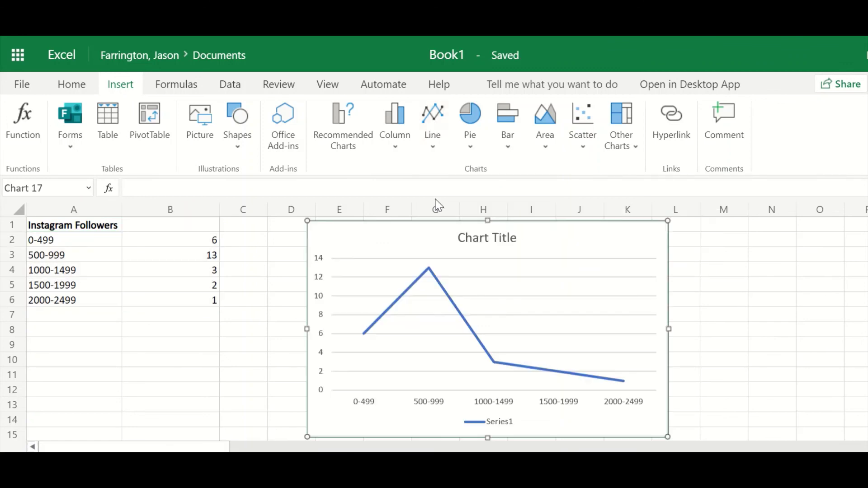